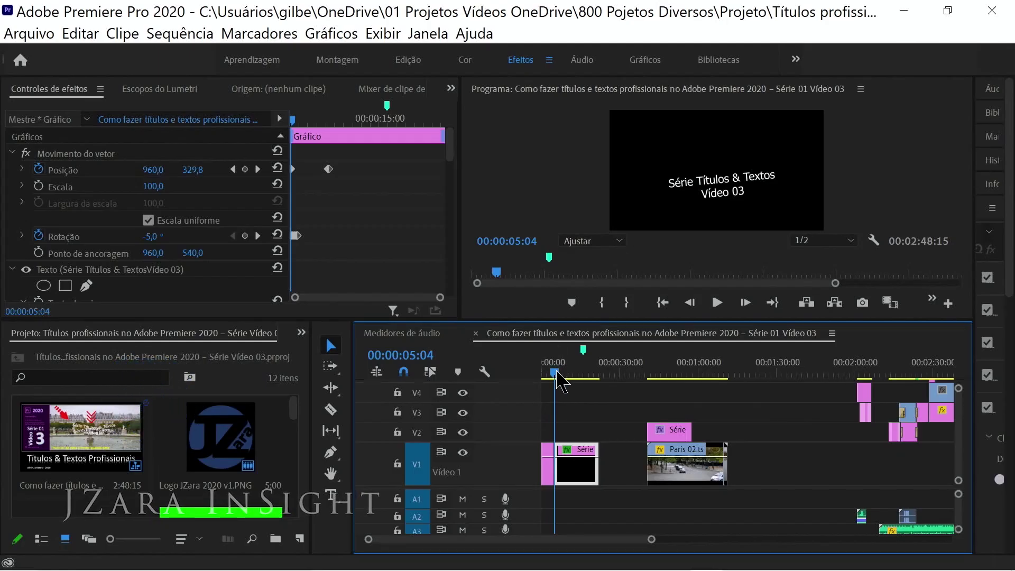
# Preview the opening title full-screen in the Program monitor, then restore the panel layout
pyautogui.click(550, 374)
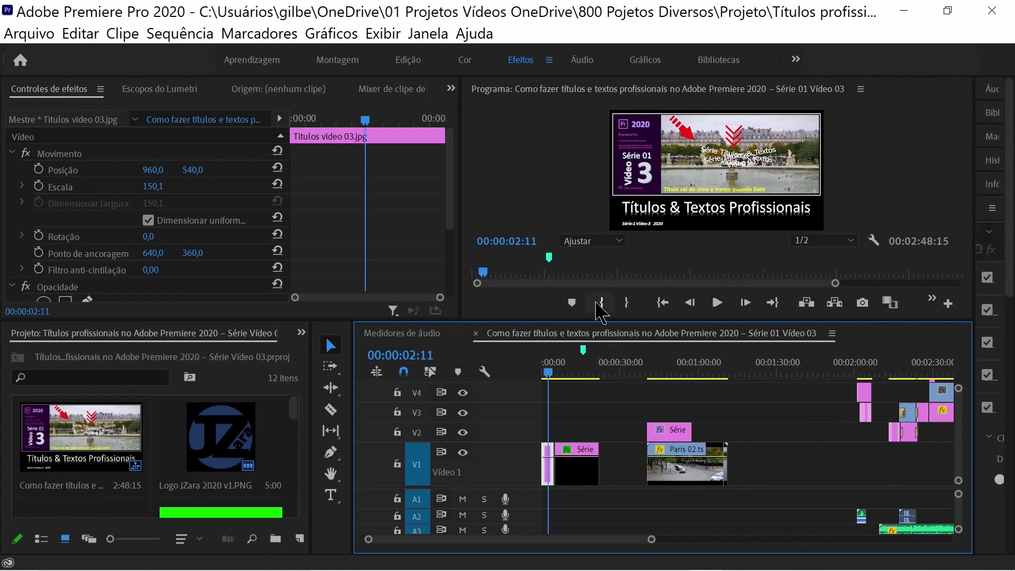
pyautogui.press('`')
pyautogui.press('space')
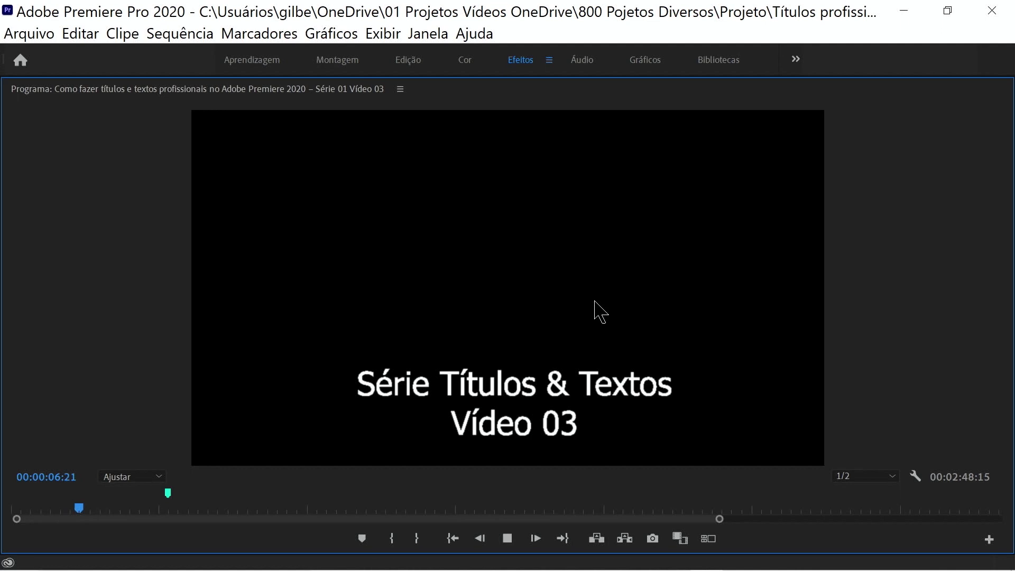
pyautogui.press('`')
pyautogui.press('space')
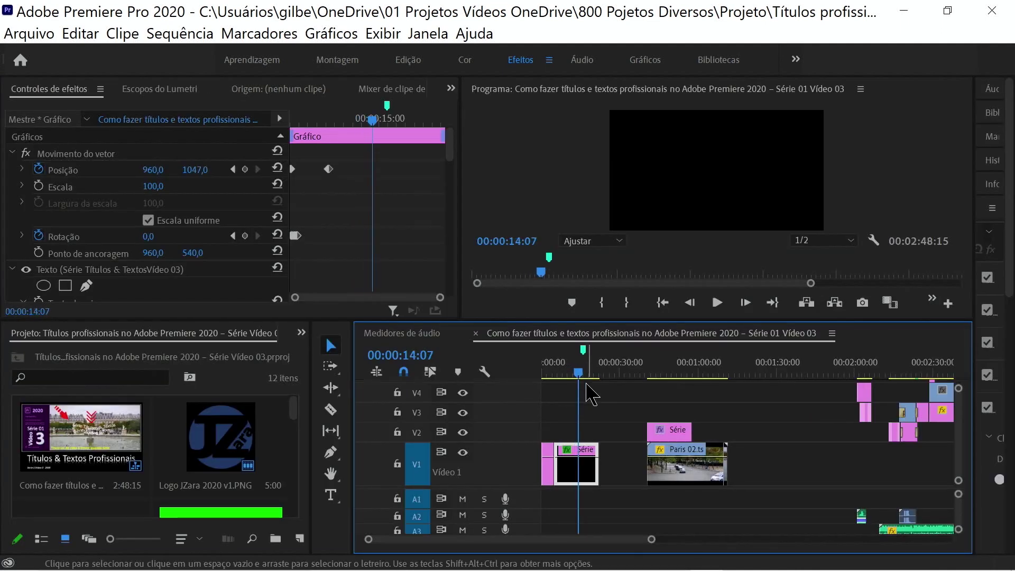
# Add a Position keyframe at 960, 540 for the title over the Paris clip at 00:00:40:21
pyautogui.moveTo(577, 382); pyautogui.dragTo(658, 384)
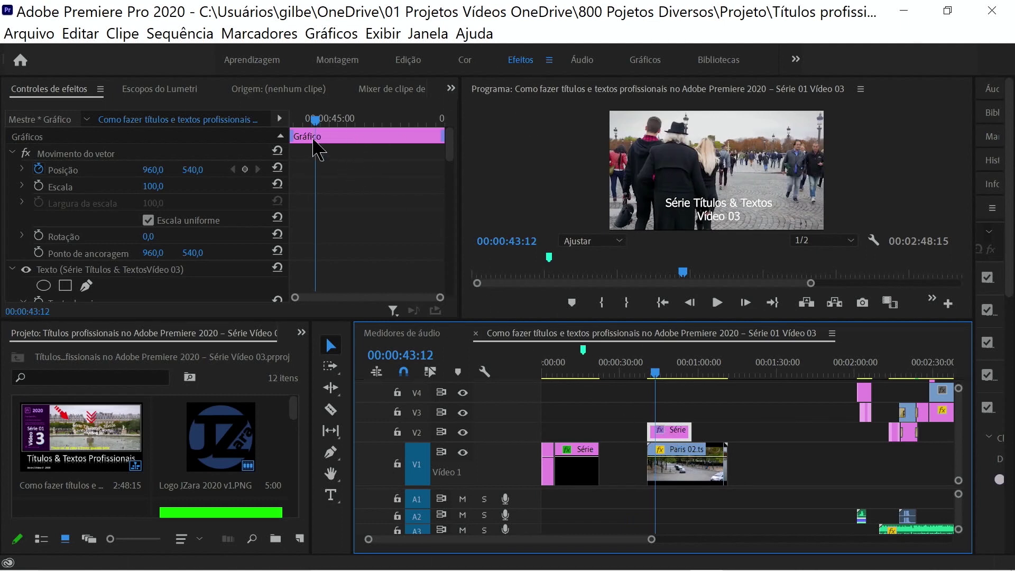
pyautogui.moveTo(321, 128); pyautogui.dragTo(292, 128)
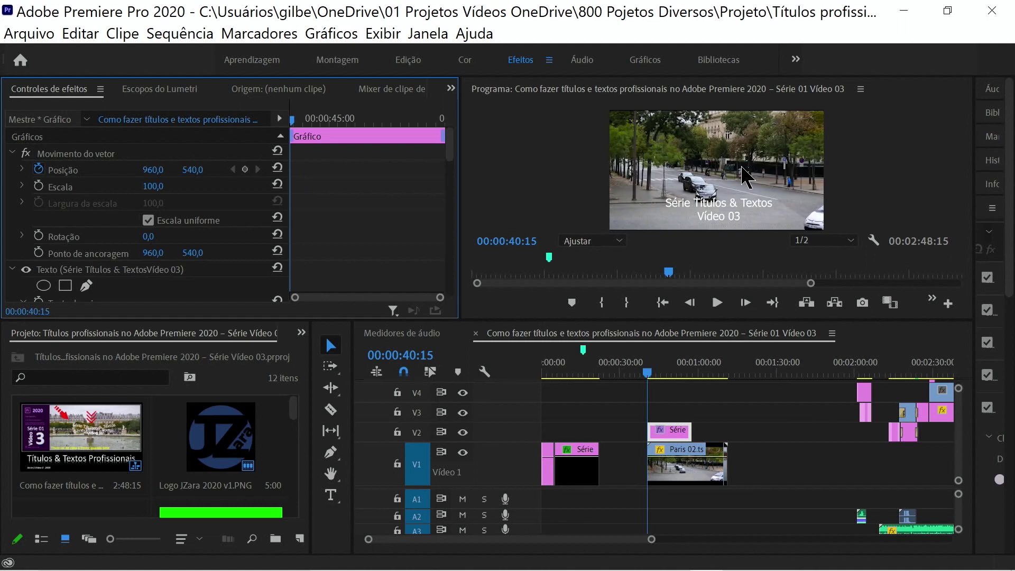
pyautogui.press('Right')
pyautogui.press('Right')
pyautogui.press('Right')
pyautogui.press('Right')
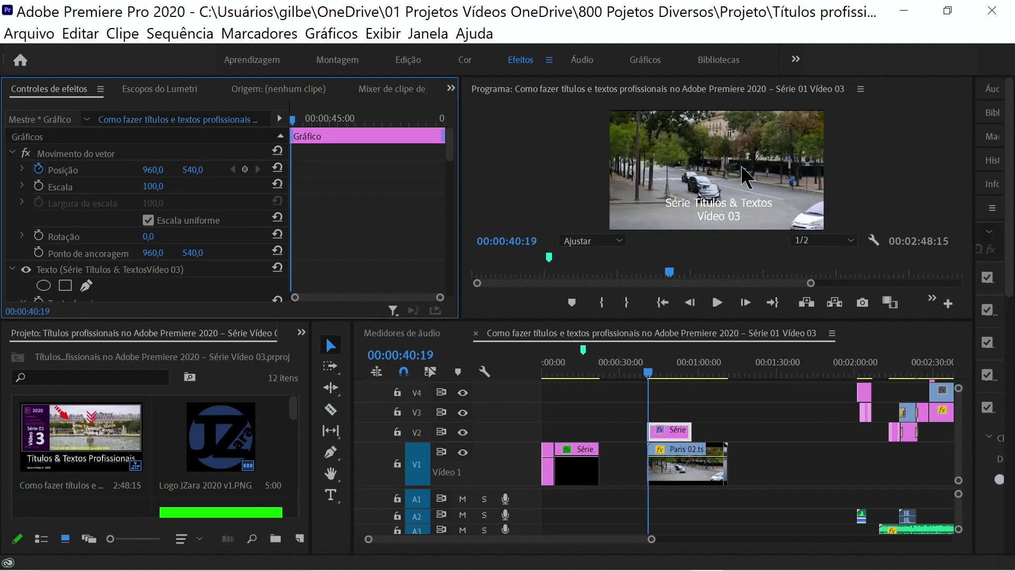
pyautogui.press('Right')
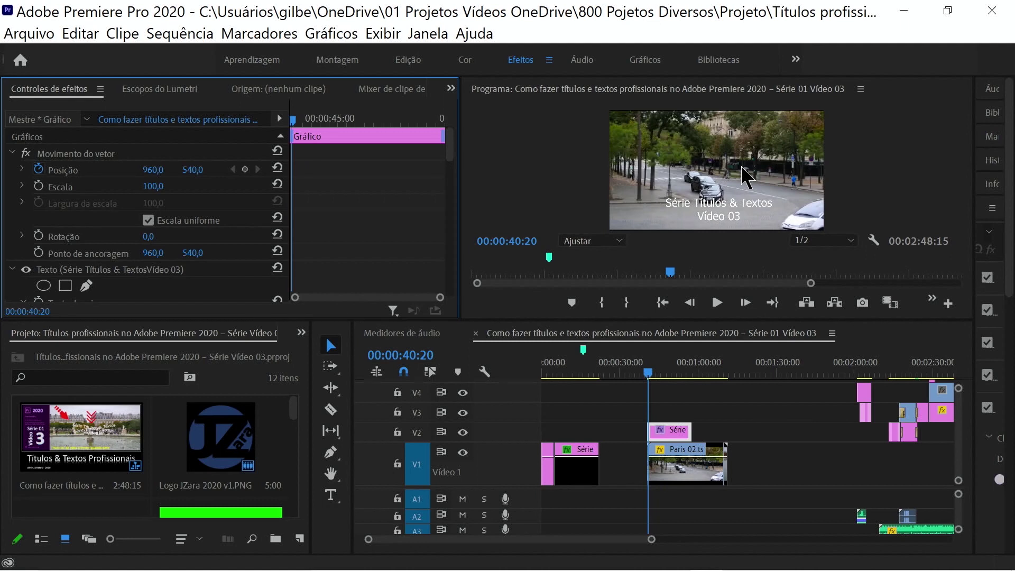
pyautogui.press('Right')
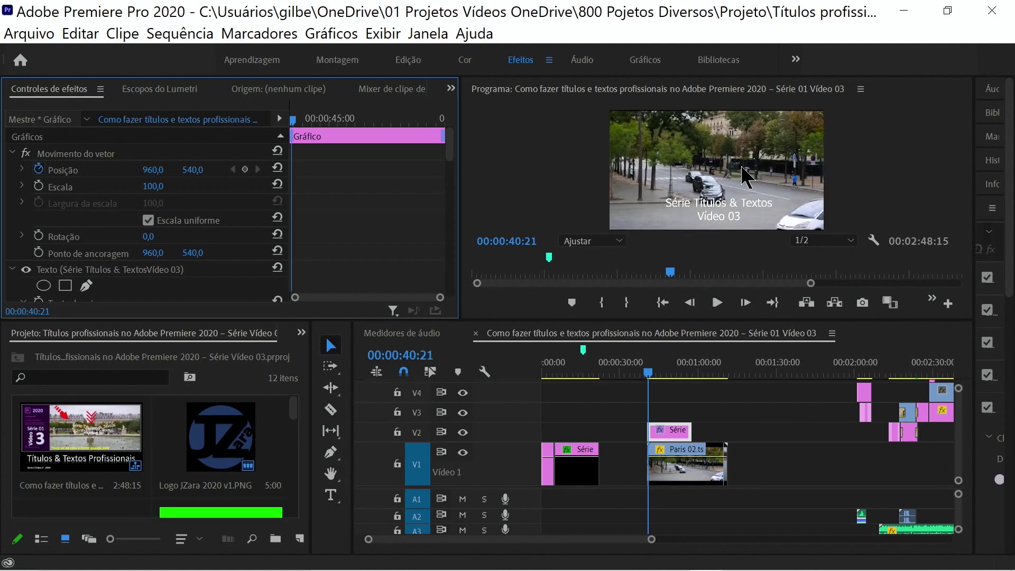
pyautogui.click(245, 169)
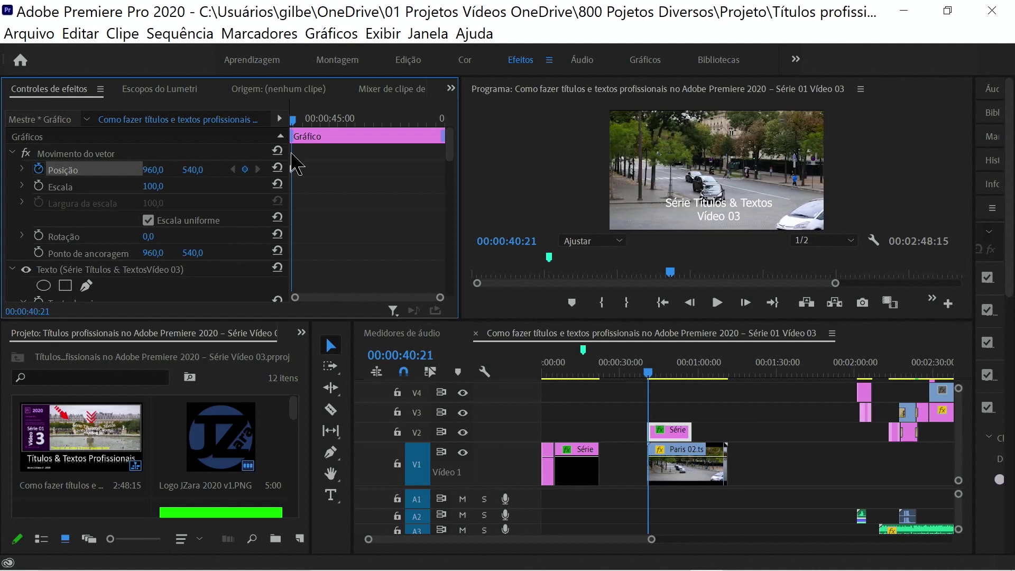
# At 00:00:40:15 set the title's Position Y to -473 so it slides down to centre
pyautogui.moveTo(293, 125); pyautogui.dragTo(291, 127)
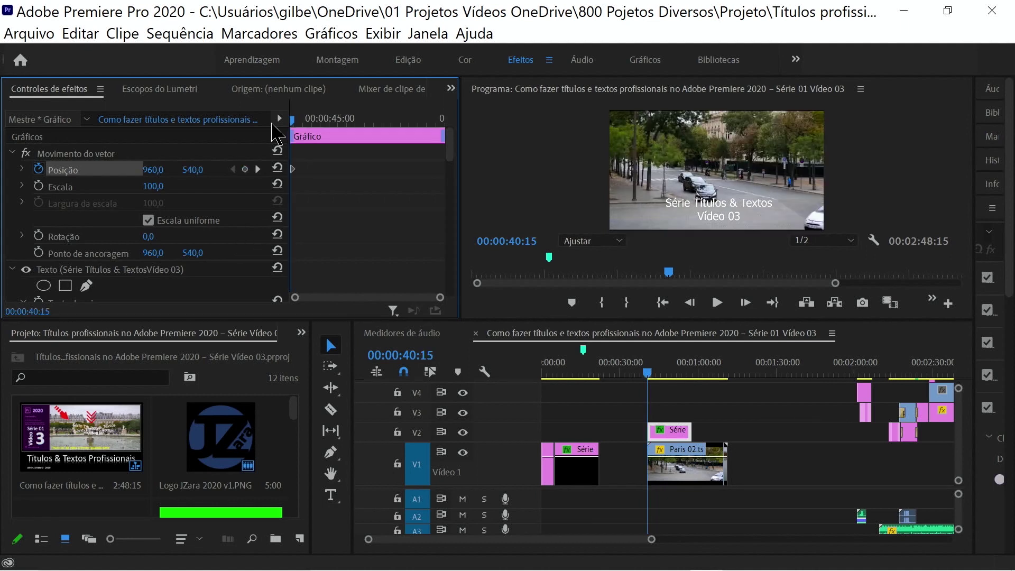
pyautogui.moveTo(193, 170)
pyautogui.mouseDown()
pyautogui.moveTo(180, 169)
pyautogui.moveTo(196, 171)
pyautogui.mouseUp()
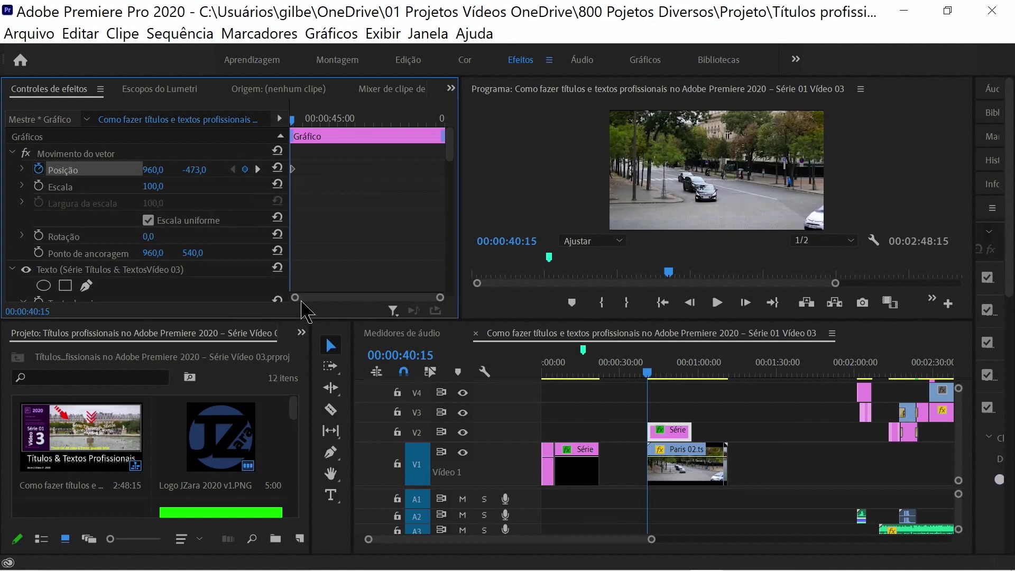
pyautogui.moveTo(297, 302)
pyautogui.mouseDown()
pyautogui.moveTo(350, 294)
pyautogui.moveTo(210, 303)
pyautogui.mouseUp()
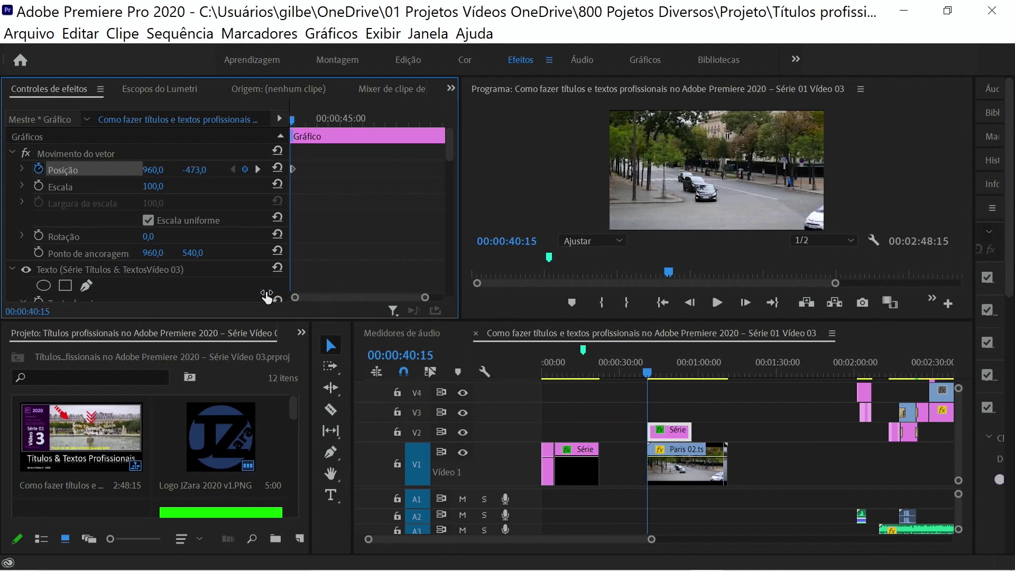
pyautogui.click(257, 169)
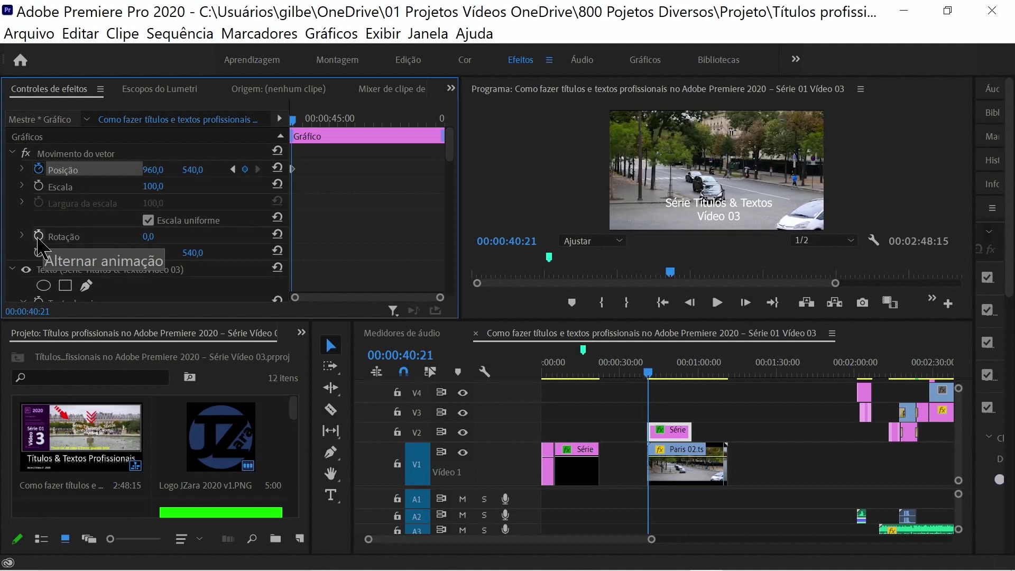
# Set Rotation to -5° and start keyframing it at 00:00:40:21
pyautogui.click(149, 238)
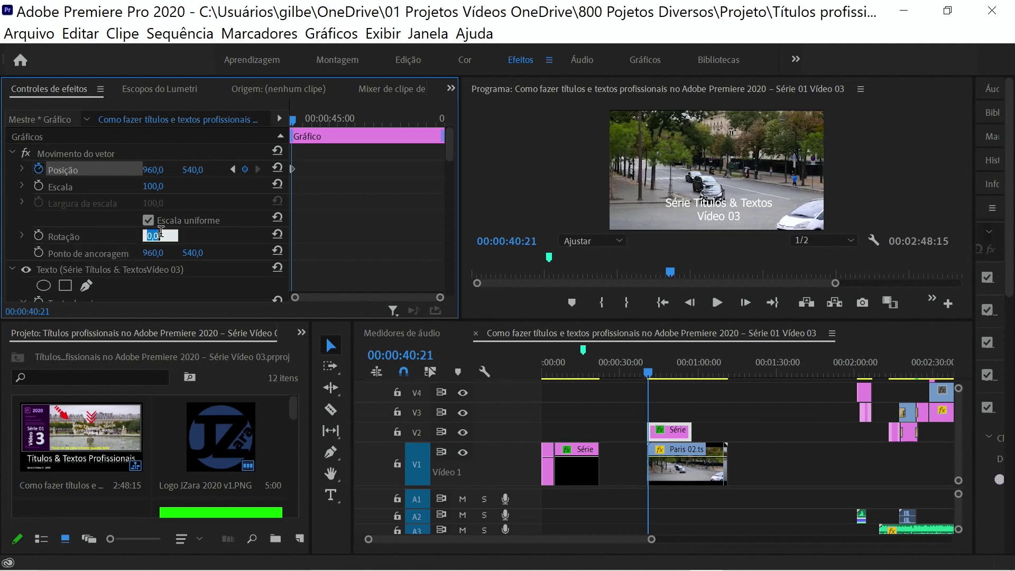
pyautogui.write('-5')
pyautogui.press('Return')
pyautogui.click(38, 236)
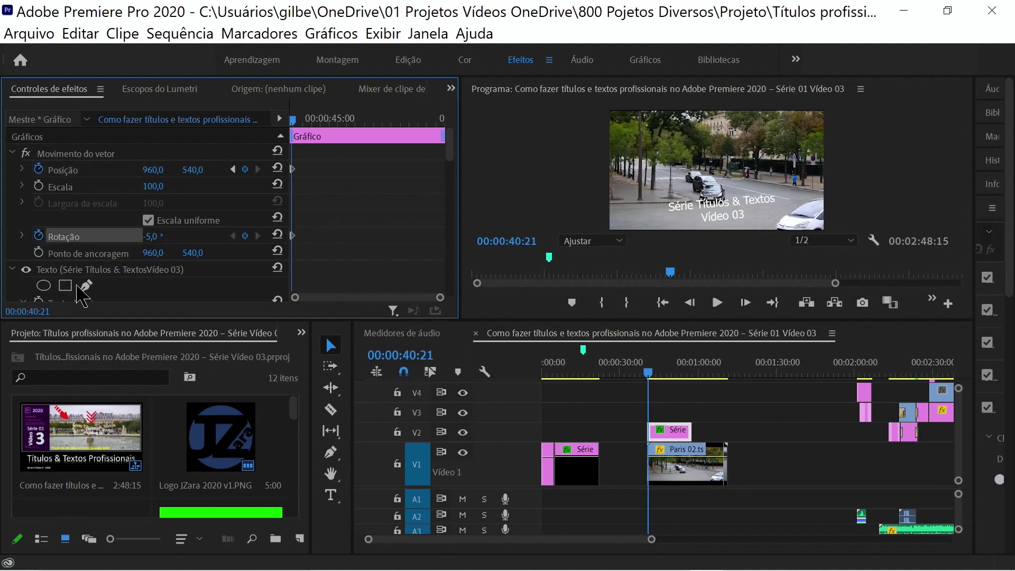
# Add Rotation keyframes of 5° at 00:00:40:24 and -4° at 00:00:41:02
pyautogui.press('Right')
pyautogui.press('Right')
pyautogui.press('Right')
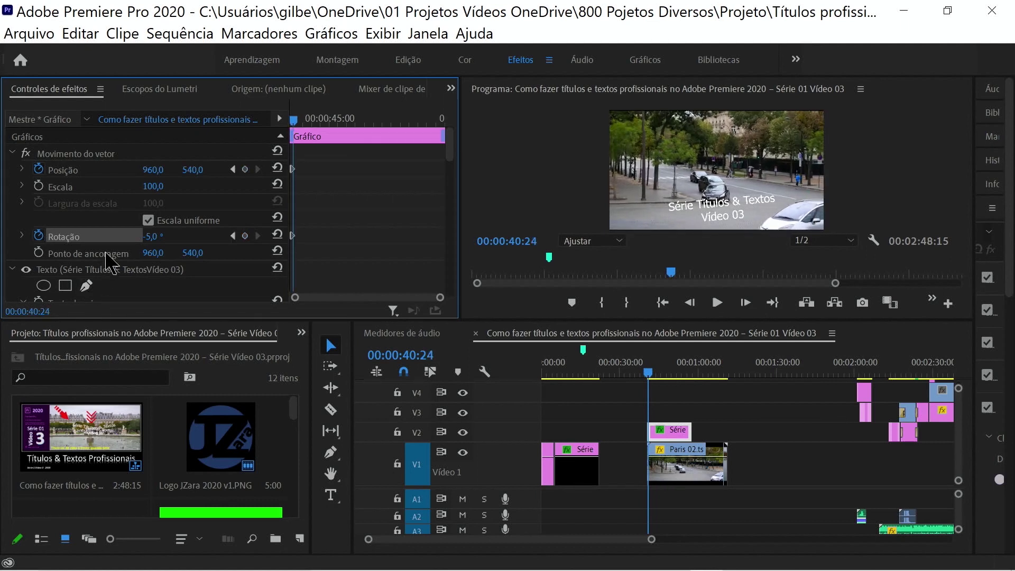
pyautogui.click(146, 236)
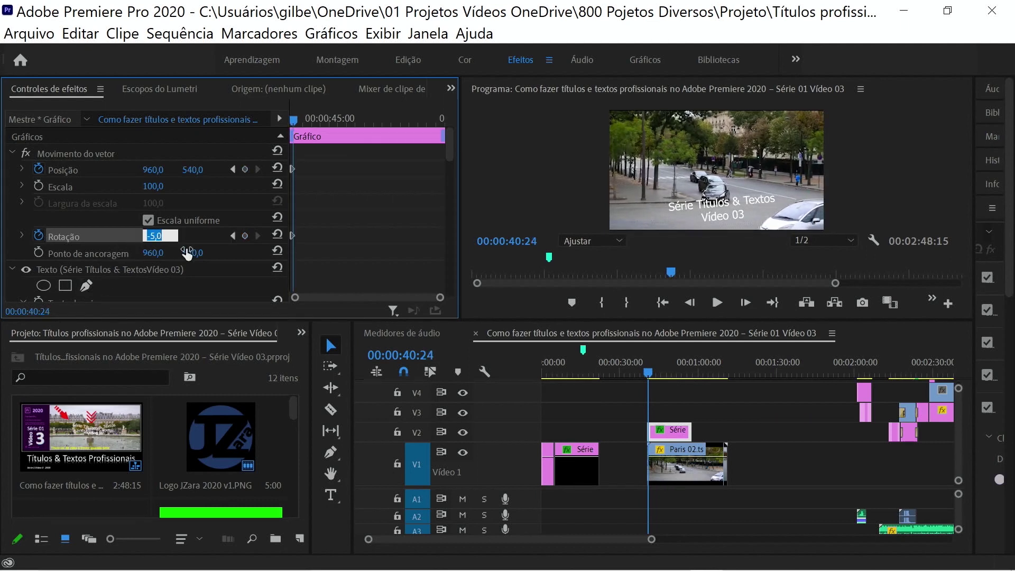
pyautogui.write('5')
pyautogui.press('Return')
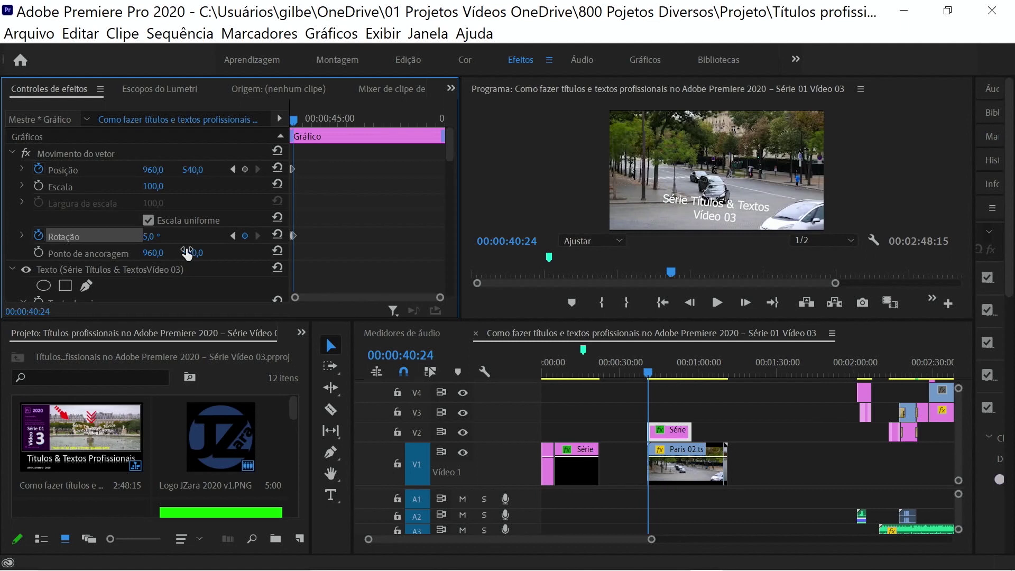
pyautogui.press('Right')
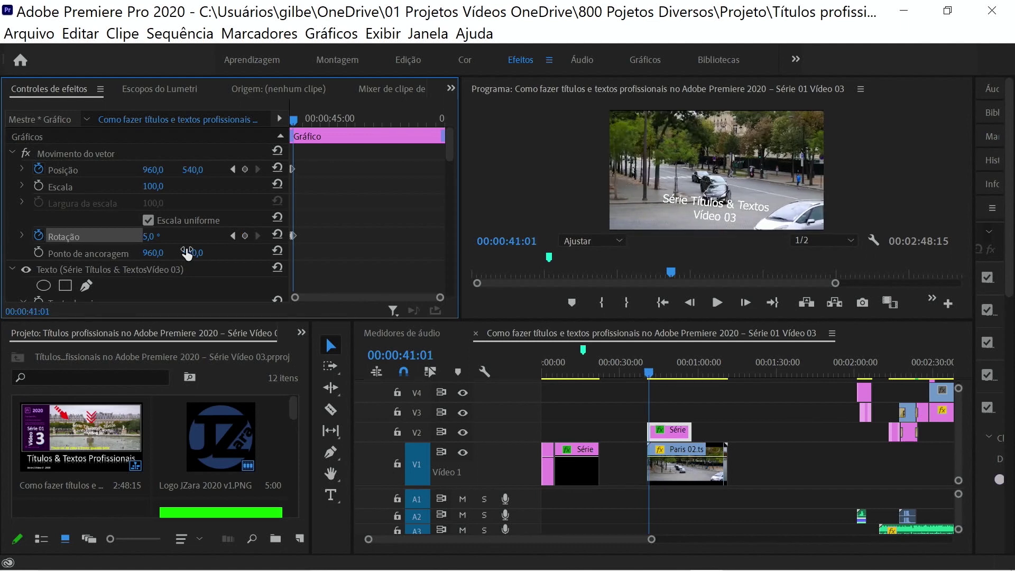
pyautogui.press('Right')
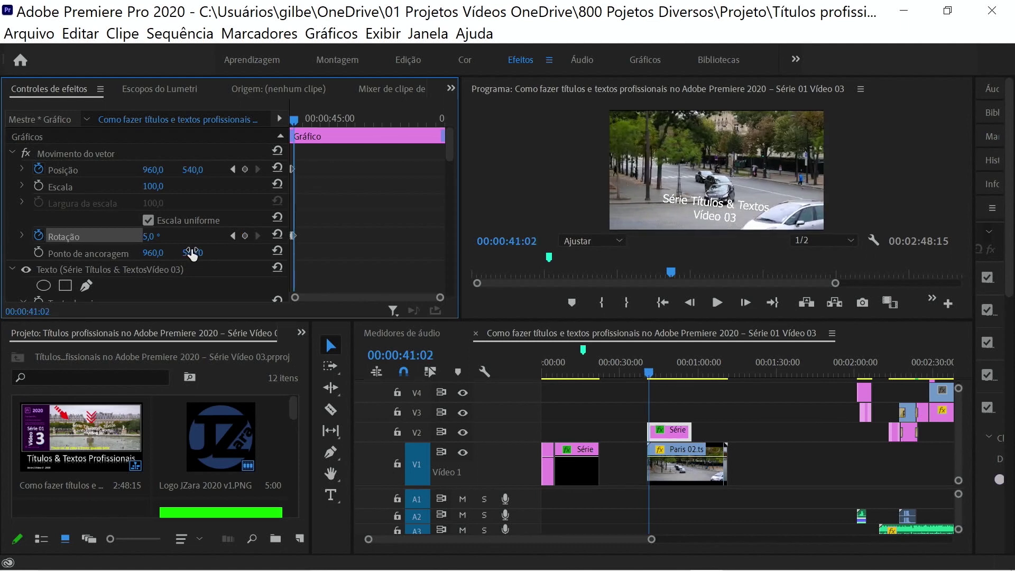
pyautogui.click(157, 235)
pyautogui.write('-4')
pyautogui.press('Return')
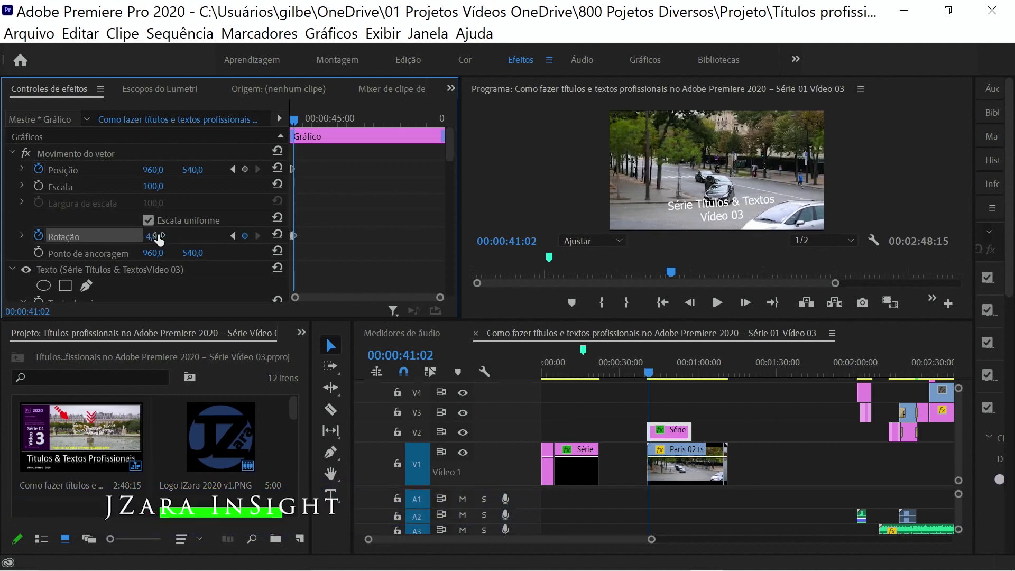
pyautogui.press('Right')
pyautogui.press('Right')
pyautogui.press('Right')
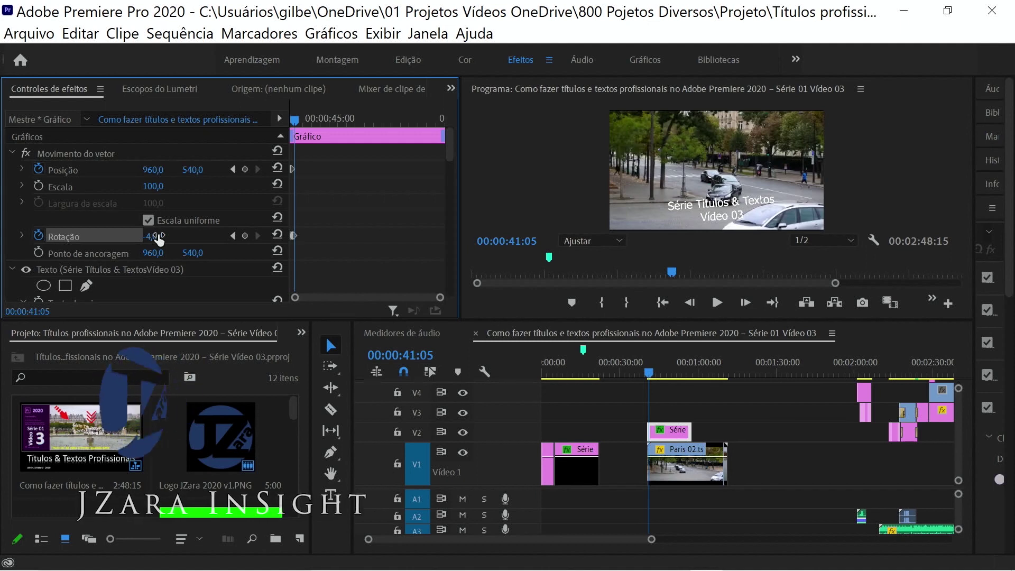
# Scrub Rotation to add keyframes tilting the title to 4°, then -3° a frame later
pyautogui.moveTo(159, 239); pyautogui.dragTo(161, 238)
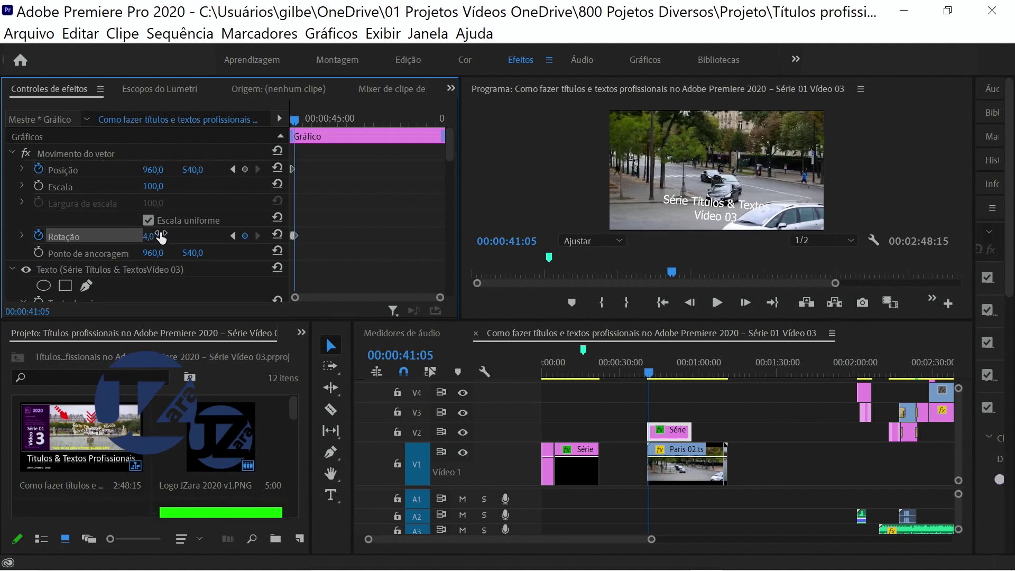
pyautogui.press('Right')
pyautogui.press('Right')
pyautogui.press('Right')
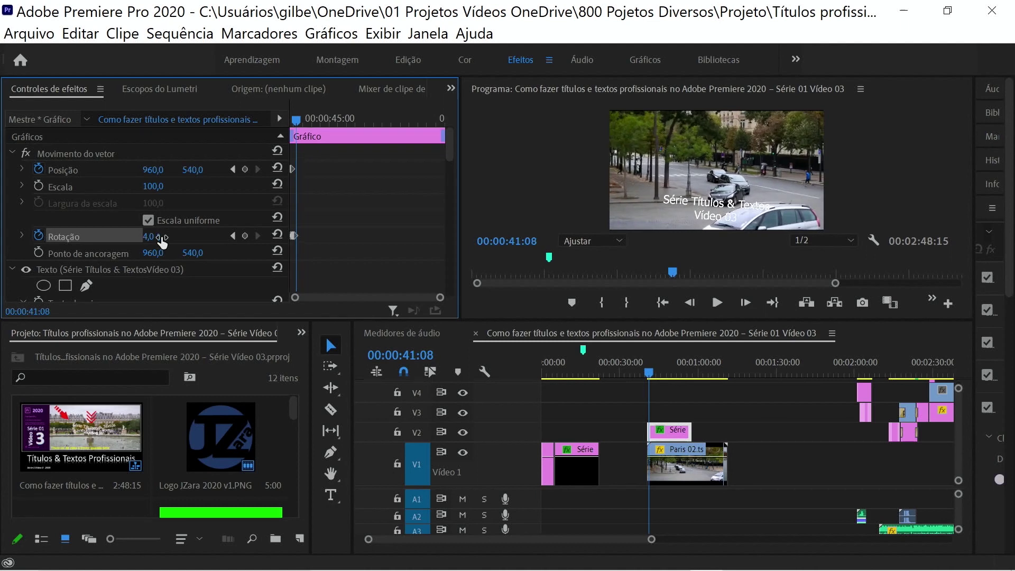
pyautogui.moveTo(165, 237); pyautogui.dragTo(162, 239)
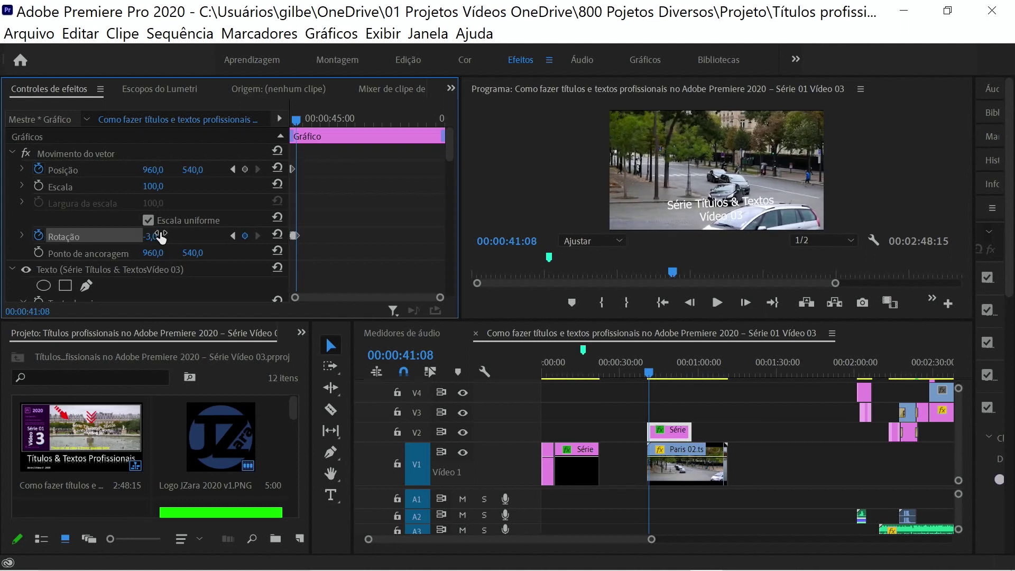
pyautogui.press('Right')
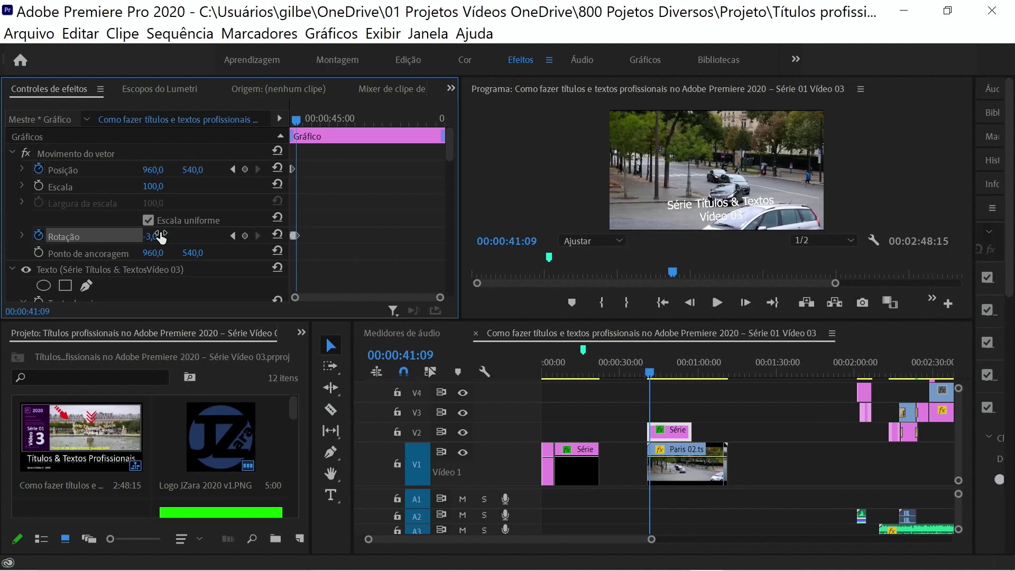
pyautogui.press('Right')
pyautogui.press('Right')
# Add Rotation keyframes of 3° at 00:00:41:11 and -2° at 00:00:41:13
pyautogui.click(156, 237)
pyautogui.write('3')
pyautogui.press('Return')
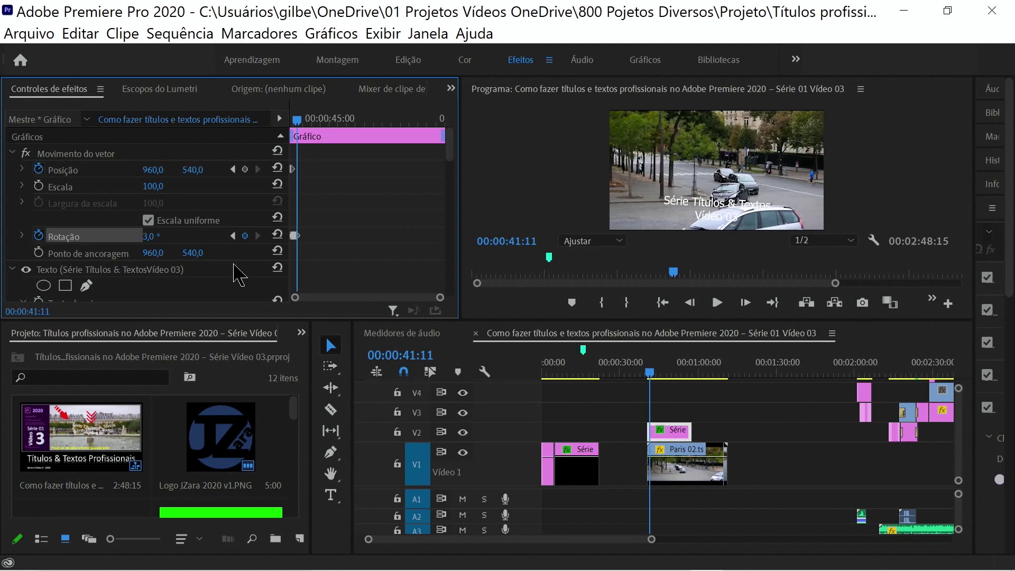
pyautogui.press('Right')
pyautogui.press('Right')
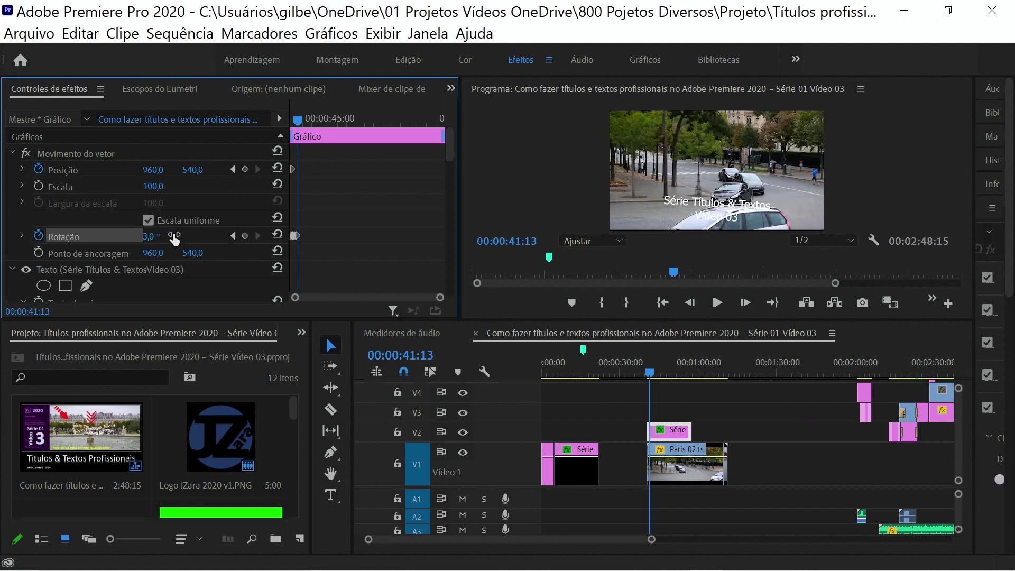
pyautogui.moveTo(161, 238); pyautogui.dragTo(153, 238)
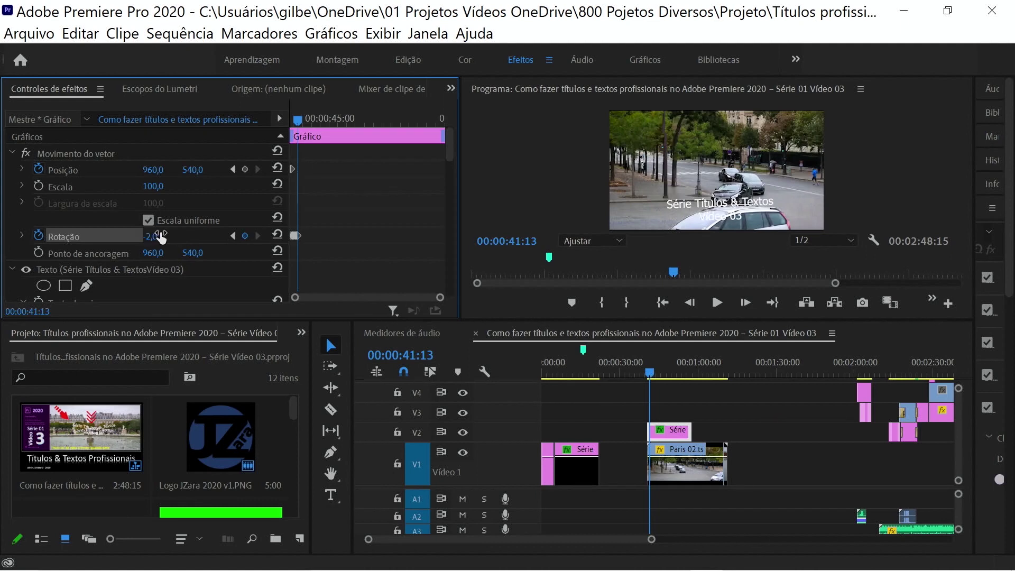
pyautogui.press('Right')
pyautogui.press('Right')
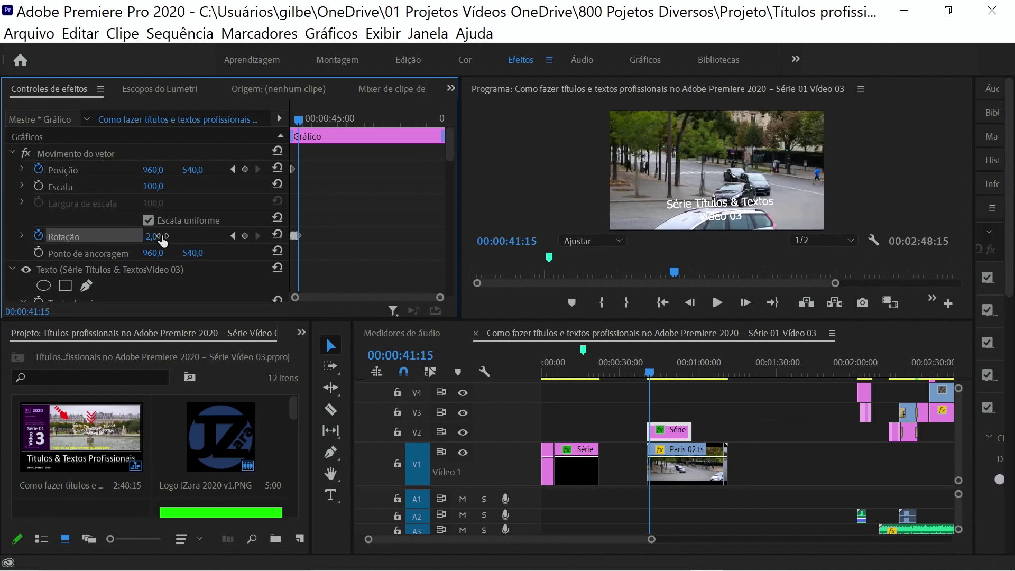
# Add Rotation keyframes of 2°, -1° at 00:00:41:17, and 0° at 00:00:41:18
pyautogui.click(155, 237)
pyautogui.write('2')
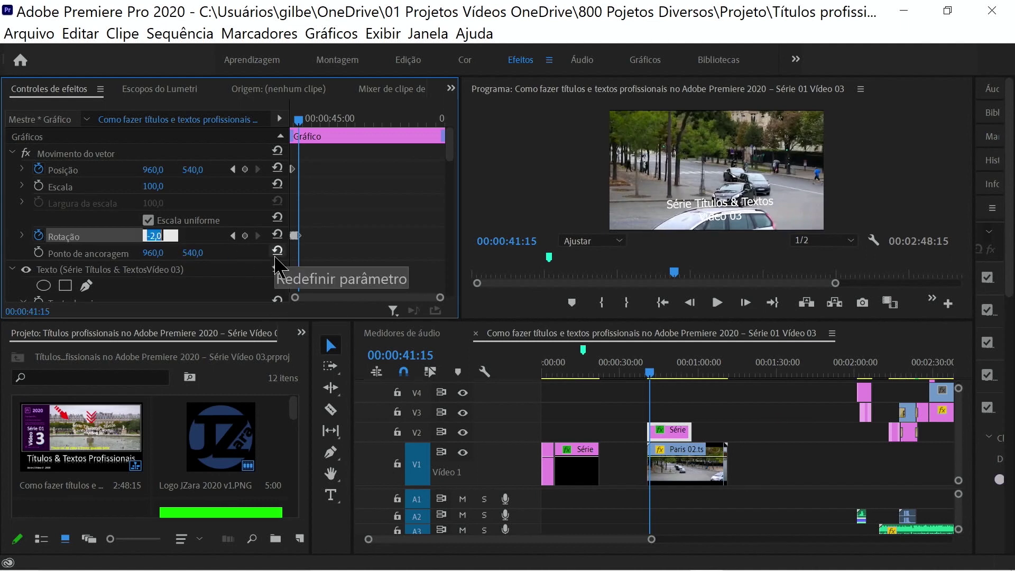
pyautogui.press('Return')
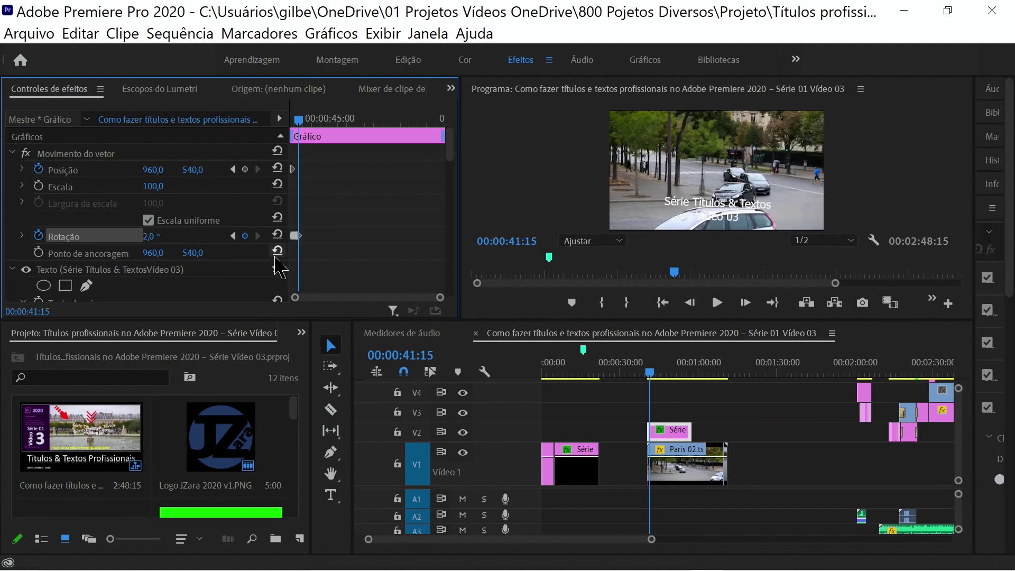
pyautogui.press('space')
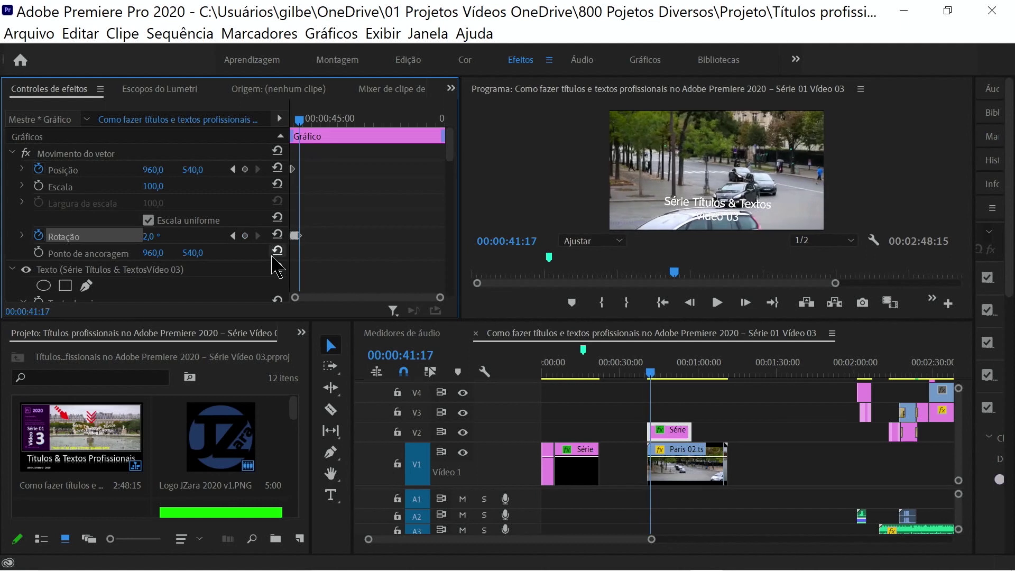
pyautogui.click(170, 238)
pyautogui.write('-')
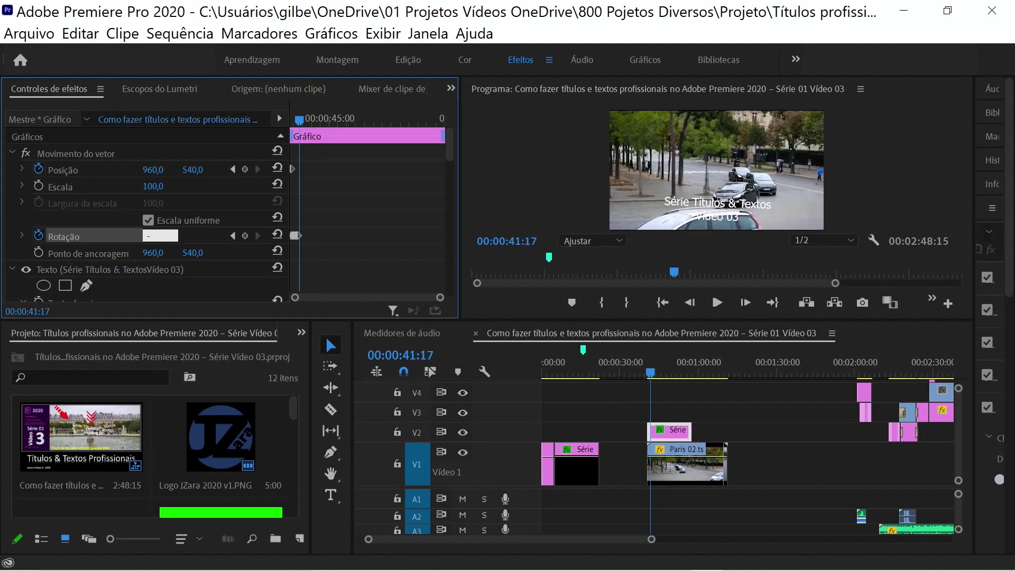
pyautogui.press('Return')
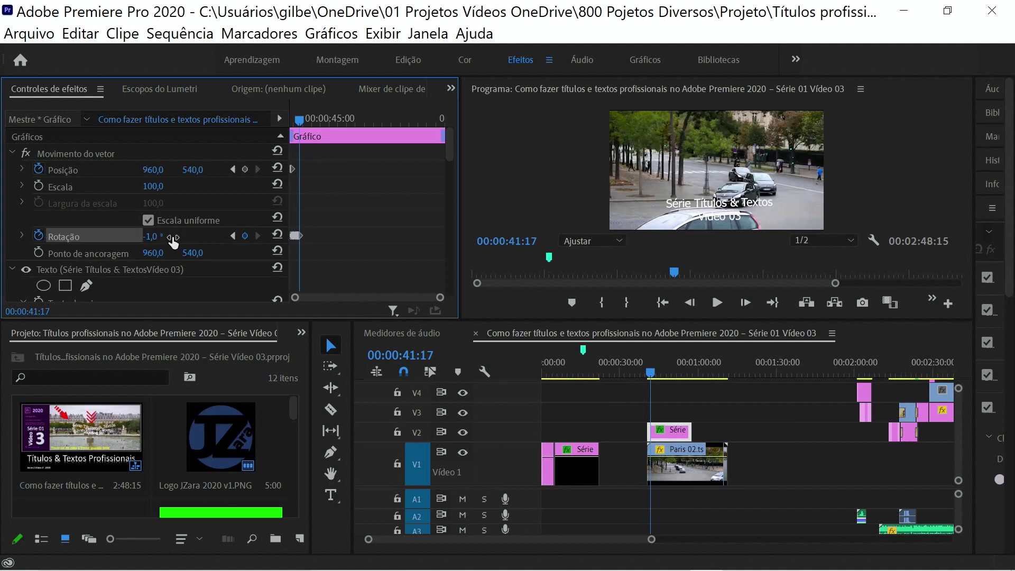
pyautogui.press('Right')
pyautogui.click(160, 233)
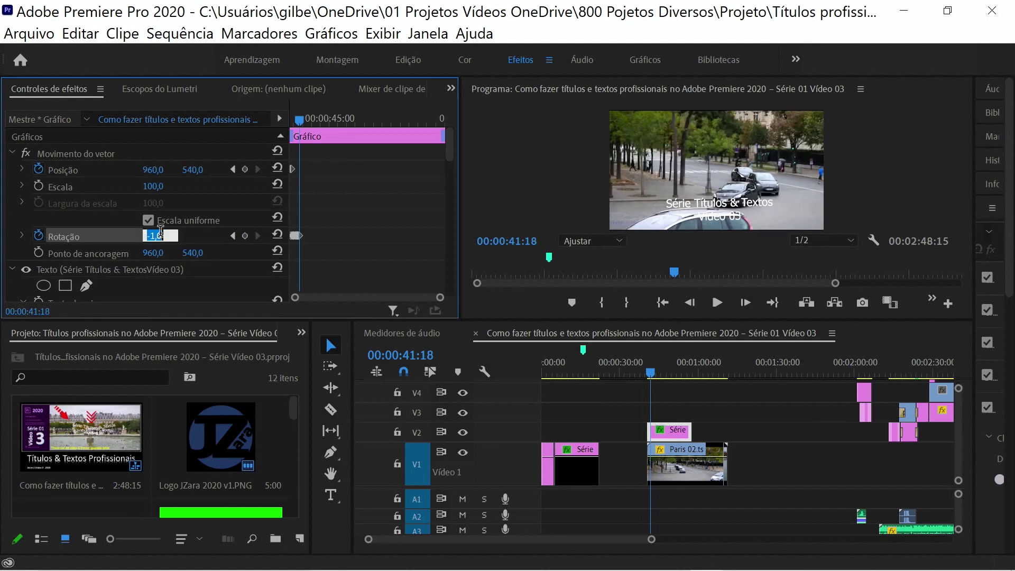
pyautogui.write('0')
pyautogui.press('Return')
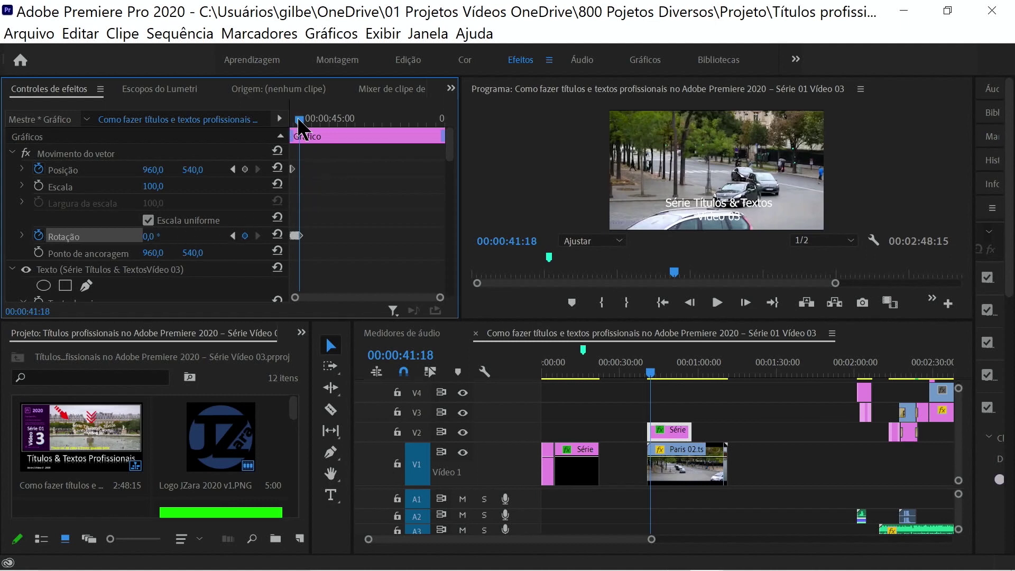
# Play the wobbling title entrance full-screen, then move the playhead to the river shot near 00:00:50
pyautogui.moveTo(297, 119); pyautogui.dragTo(291, 119)
pyautogui.press('`')
pyautogui.press('space')
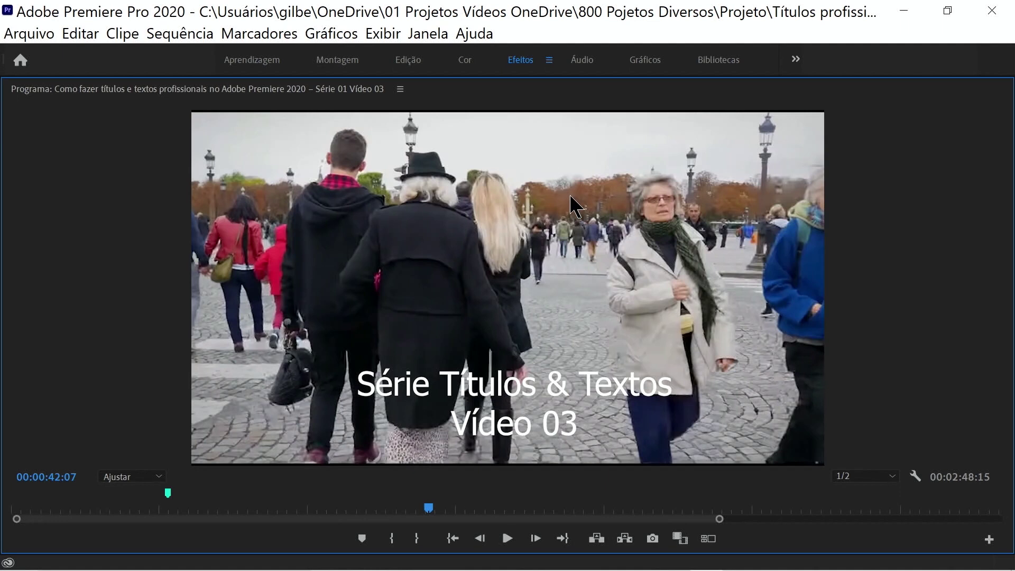
pyautogui.press('`')
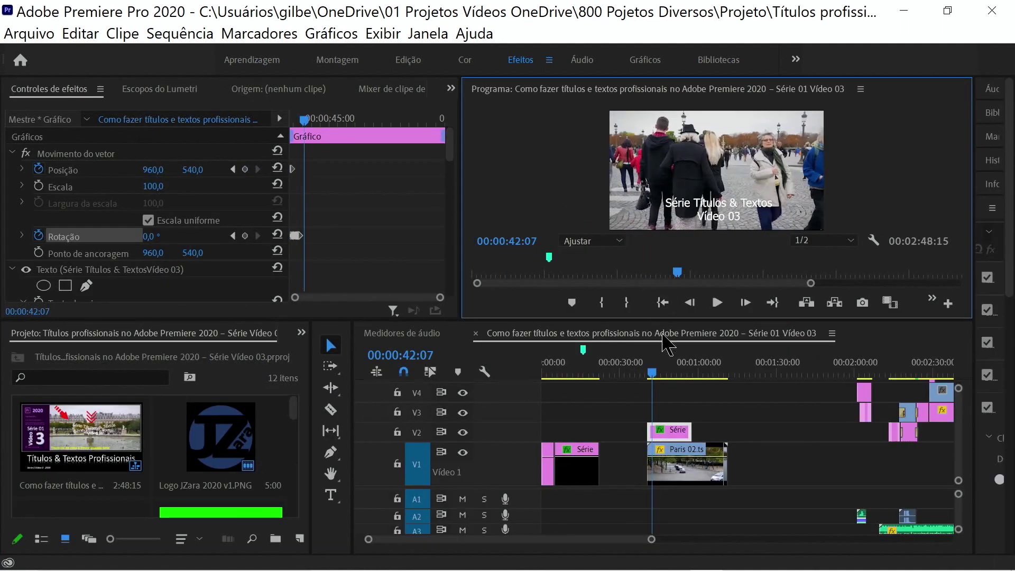
pyautogui.moveTo(655, 374); pyautogui.dragTo(677, 375)
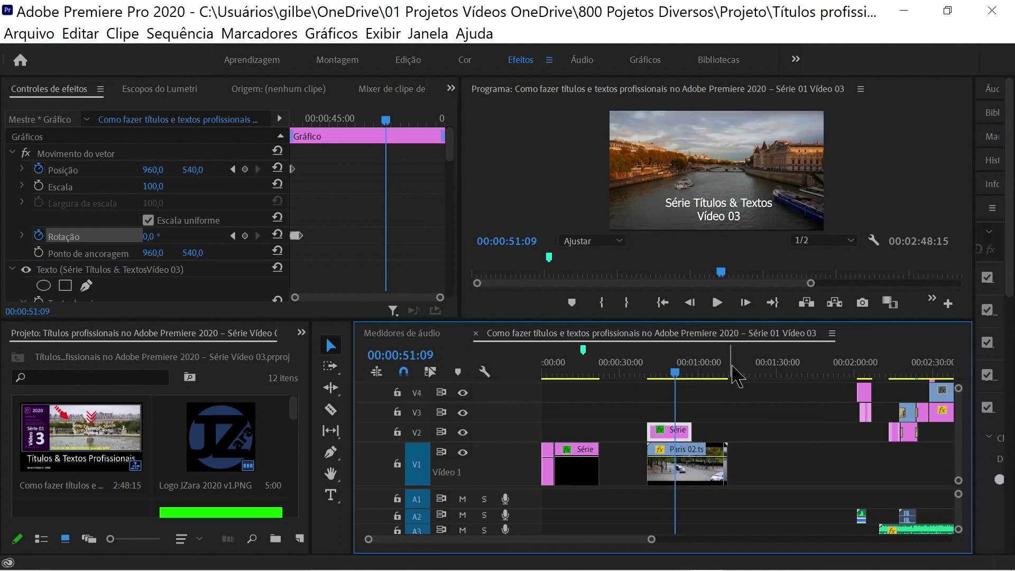
# Keyframe Position at 00:00:51:09, then raise Y by 00:00:51:14 so the title exits the bottom
pyautogui.click(245, 169)
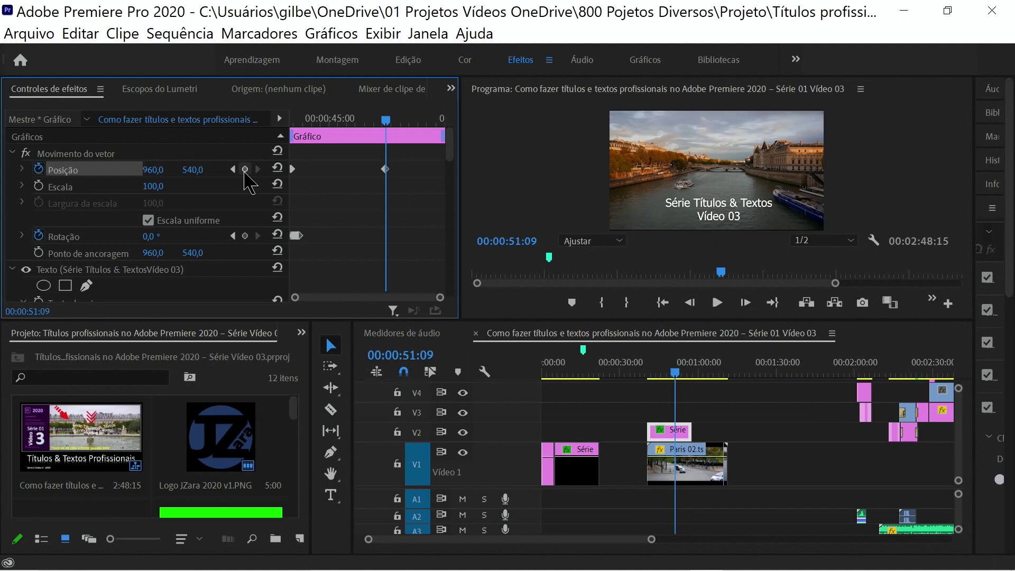
pyautogui.press('Right')
pyautogui.press('Right')
pyautogui.press('Right')
pyautogui.press('Right')
pyautogui.press('Right')
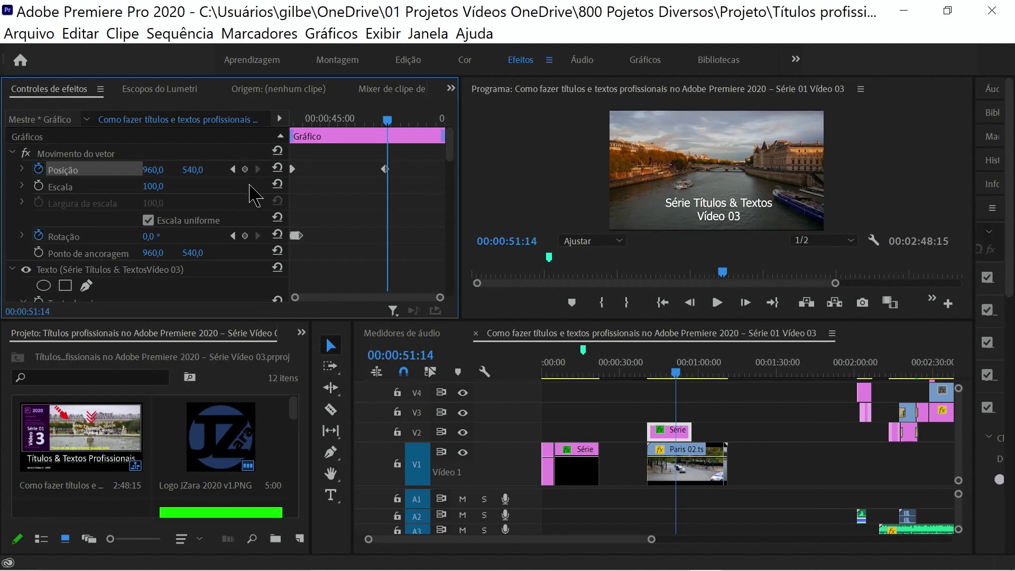
pyautogui.moveTo(196, 178); pyautogui.dragTo(264, 171)
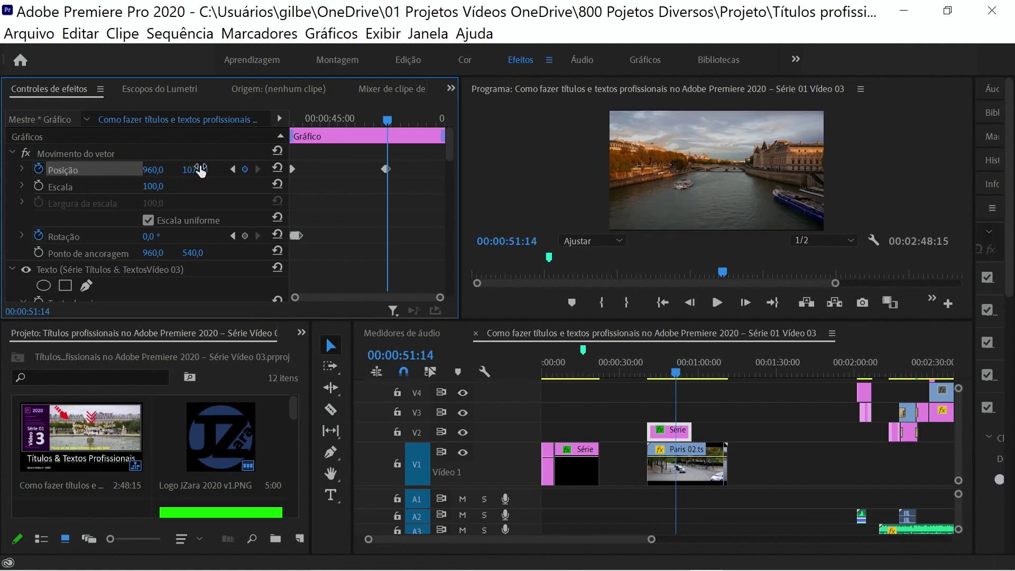
pyautogui.moveTo(679, 375); pyautogui.dragTo(641, 373)
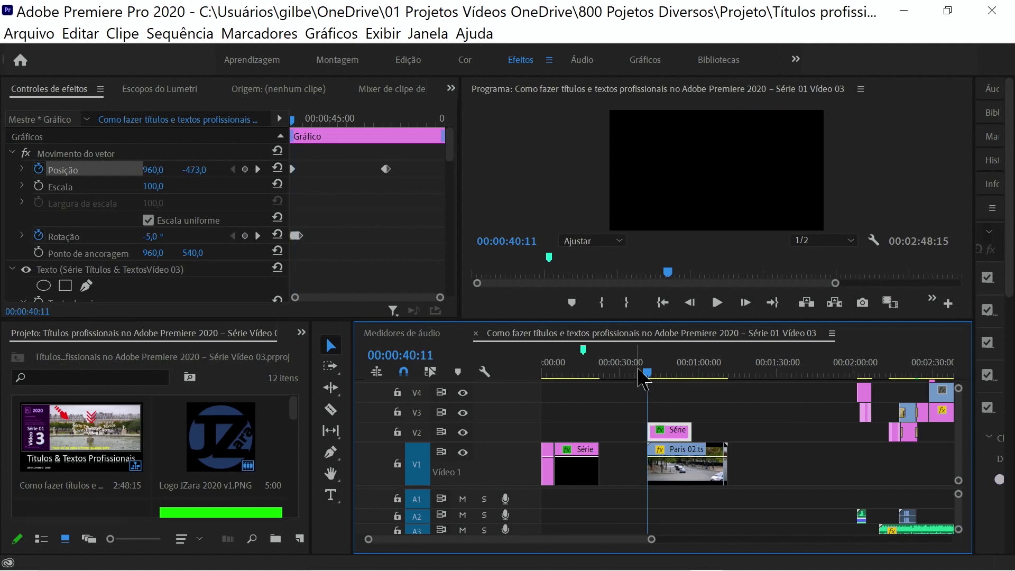
pyautogui.hotkey('ctrl', '`')
pyautogui.press('space')
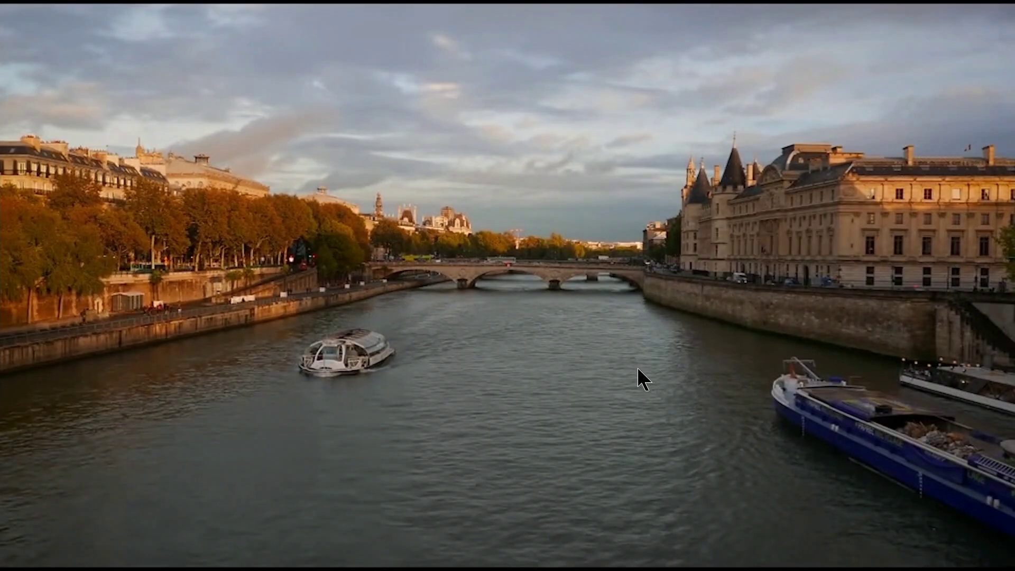
pyautogui.press('Escape')
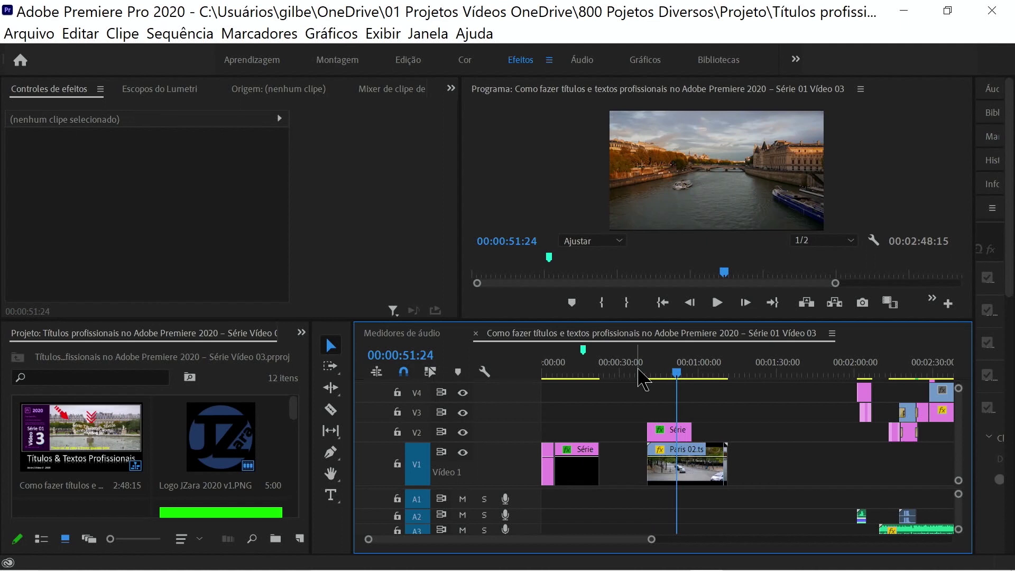